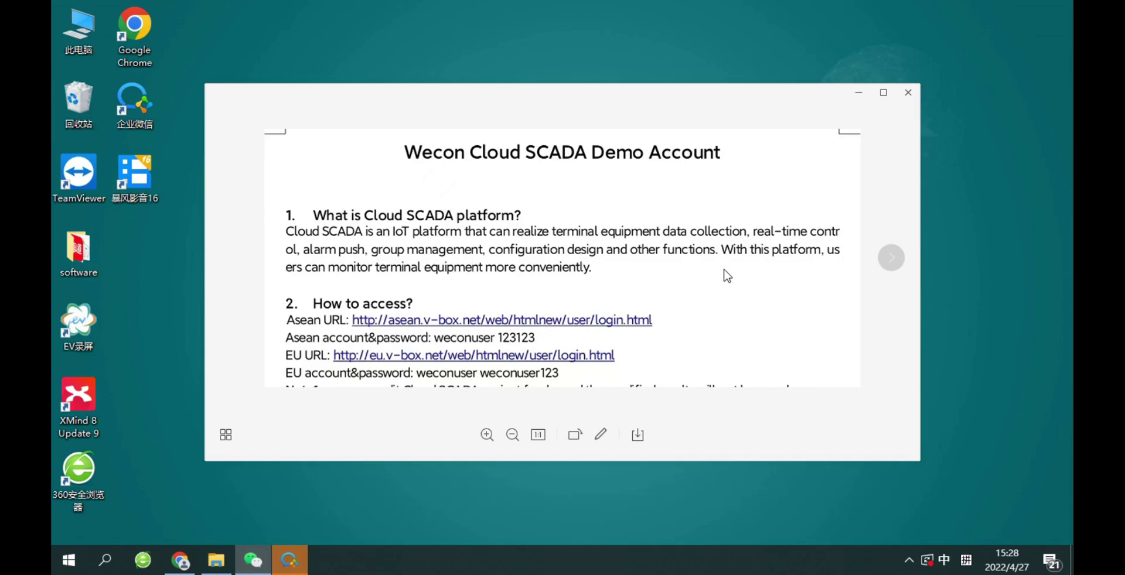
Sign in to Wecon V-NET in Chrome with the demo account's user name and password.
left_click(180, 560)
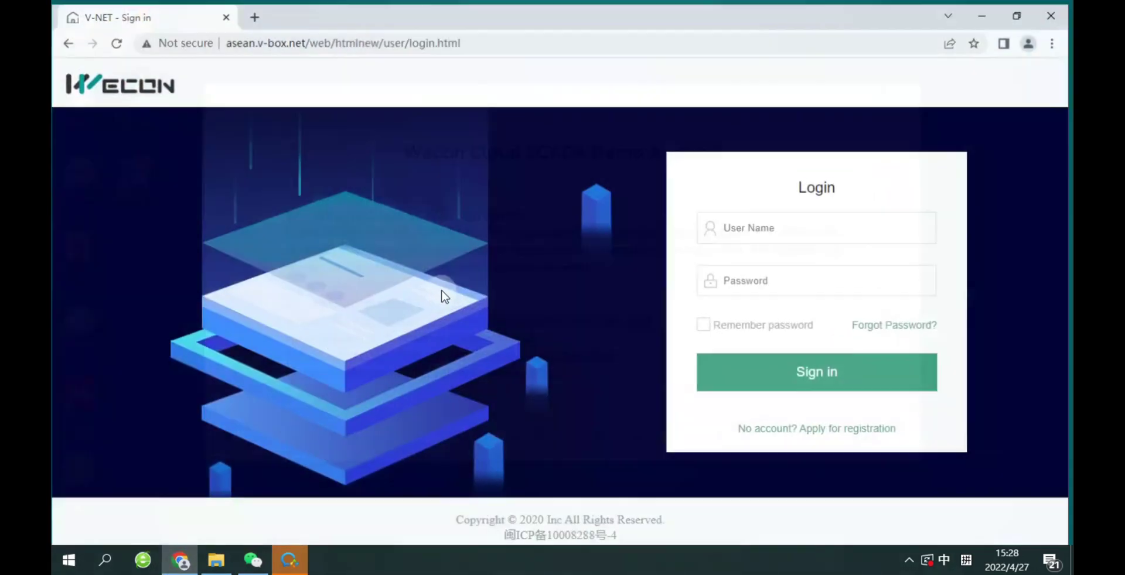
left_click(776, 233)
type("weconuse")
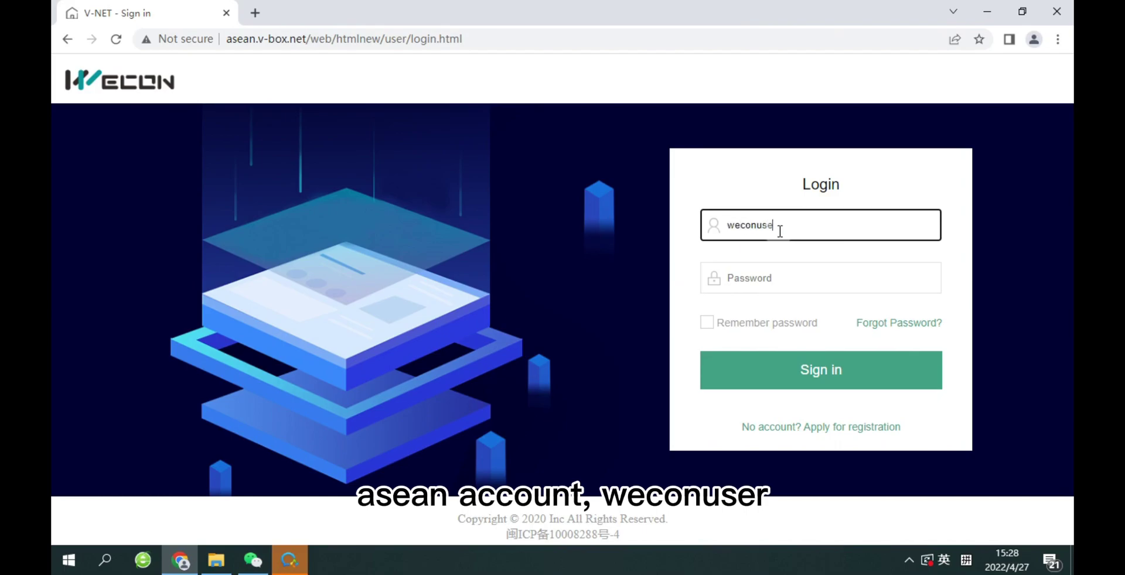
type("r")
left_click(760, 280)
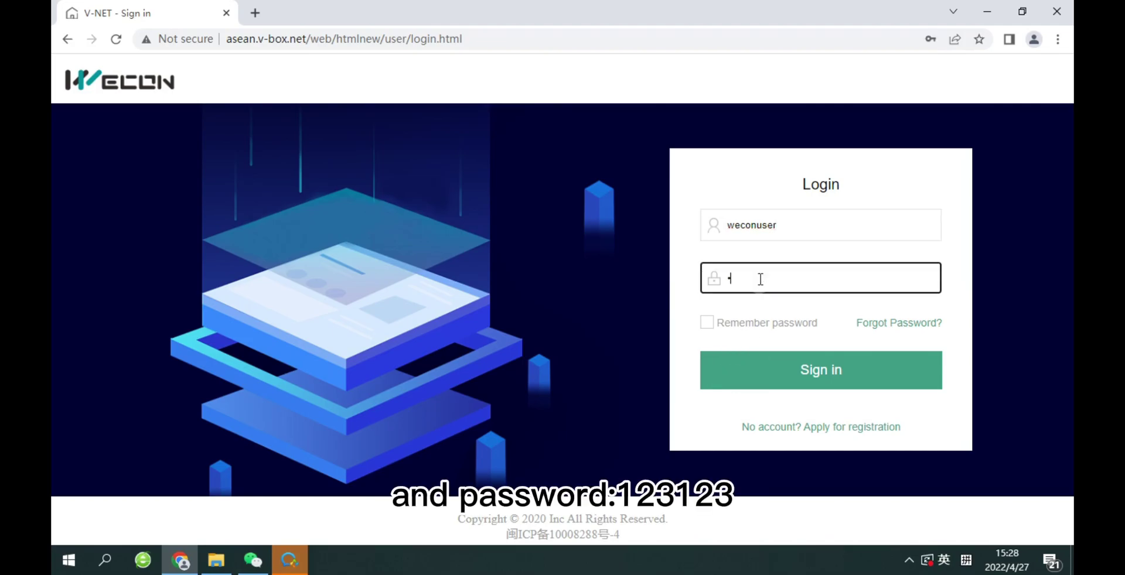
type("3")
left_click(798, 380)
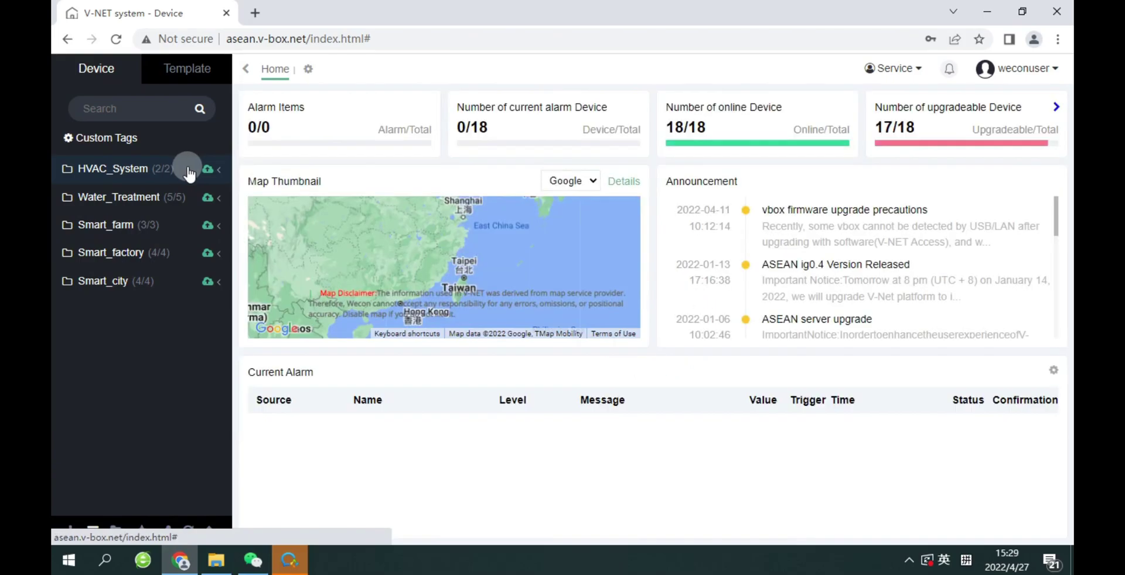
Expand the HVAC_System, Water_Treatment, Smart_farm and Smart_factory groups and browse their devices.
left_click(189, 171)
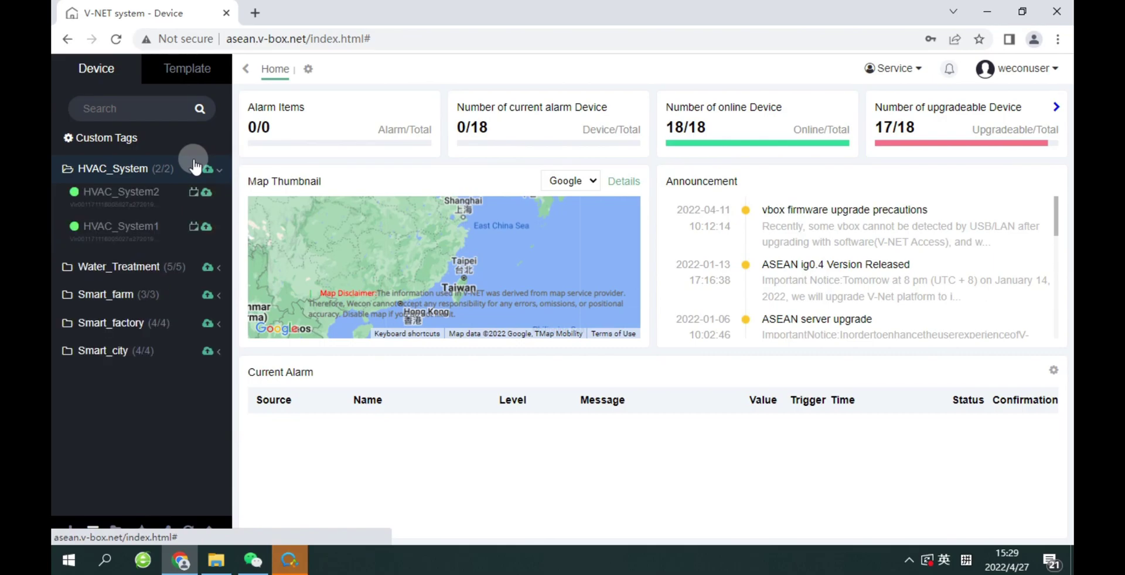
left_click(187, 279)
scroll(159, 419, "down", 1)
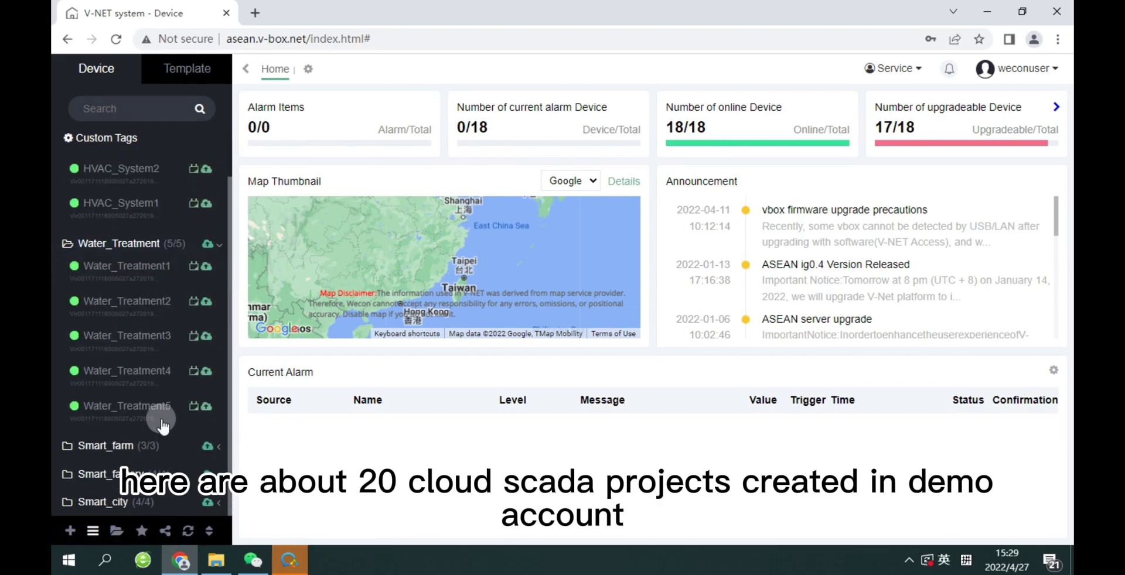
left_click(175, 450)
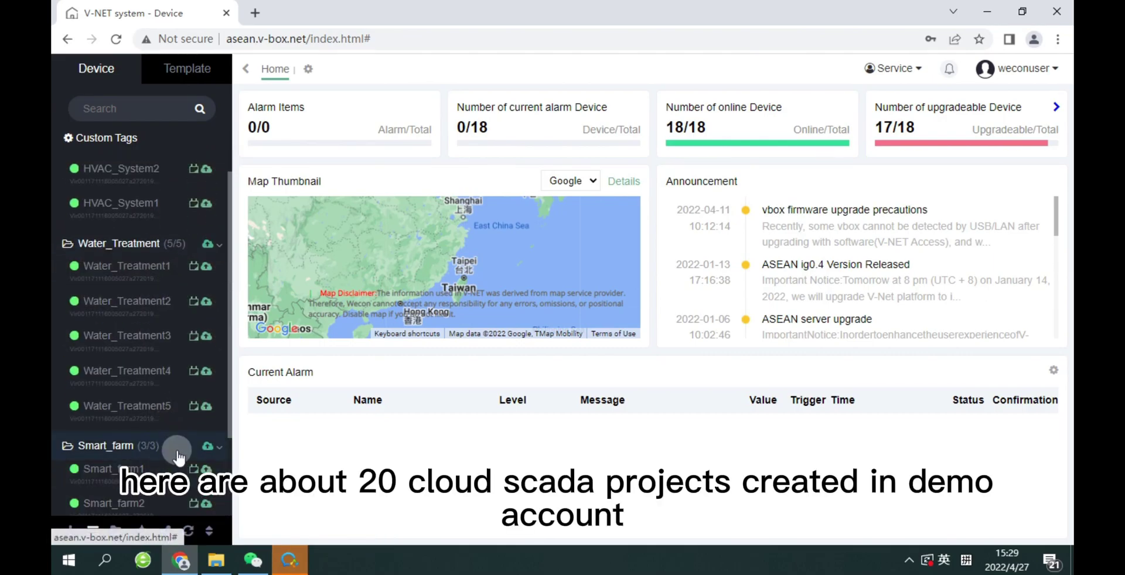
scroll(176, 457, "down", 2)
left_click(173, 469)
scroll(170, 469, "down", 3)
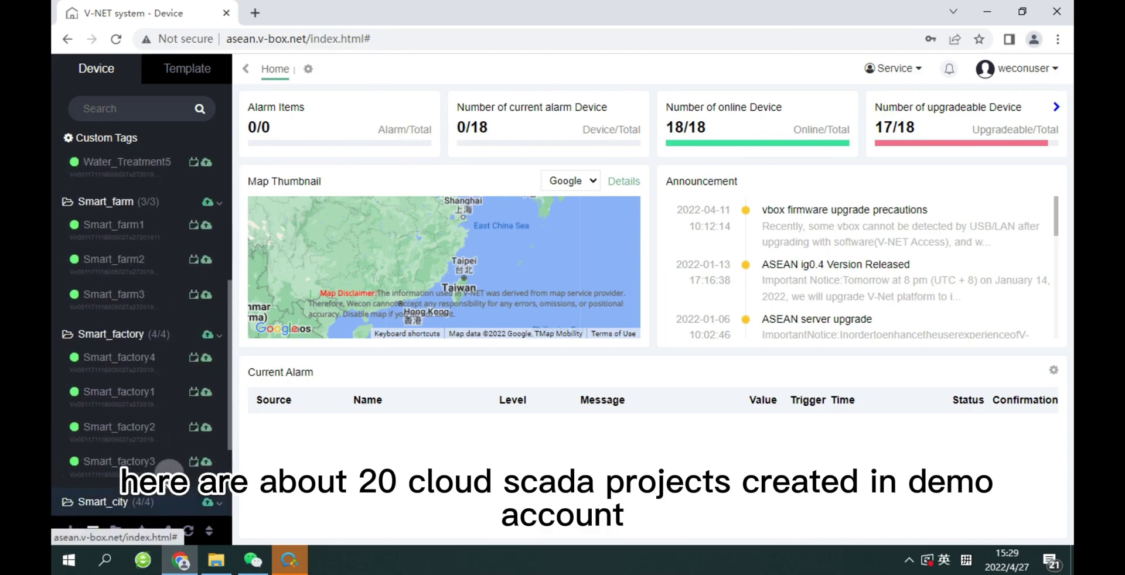
scroll(169, 474, "up", 5)
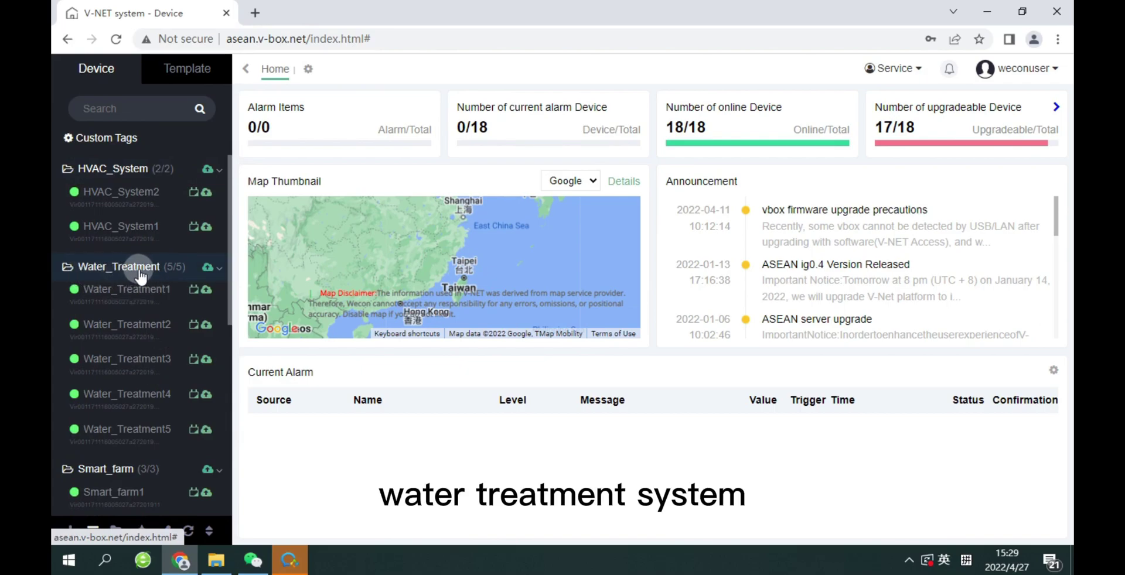
scroll(132, 316, "down", 2)
scroll(125, 397, "down", 3)
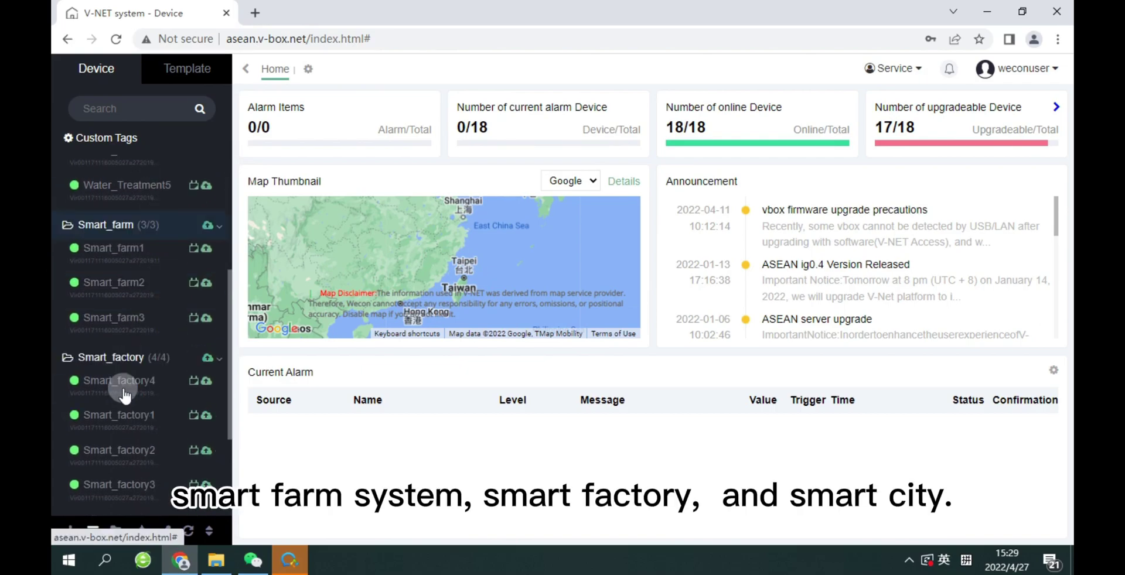
scroll(124, 397, "down", 1)
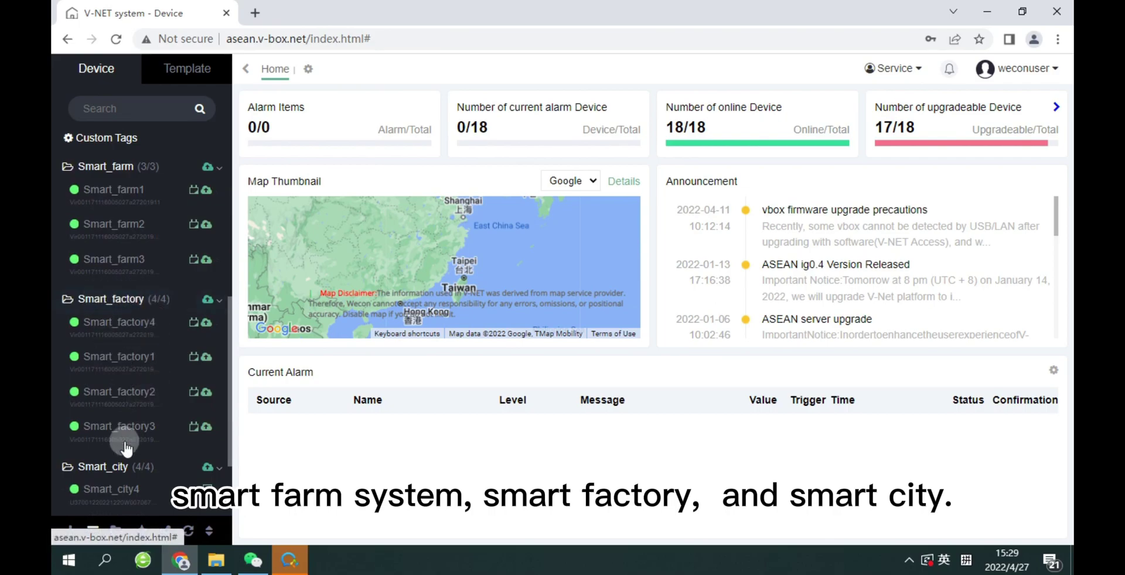
scroll(143, 381, "up", 5)
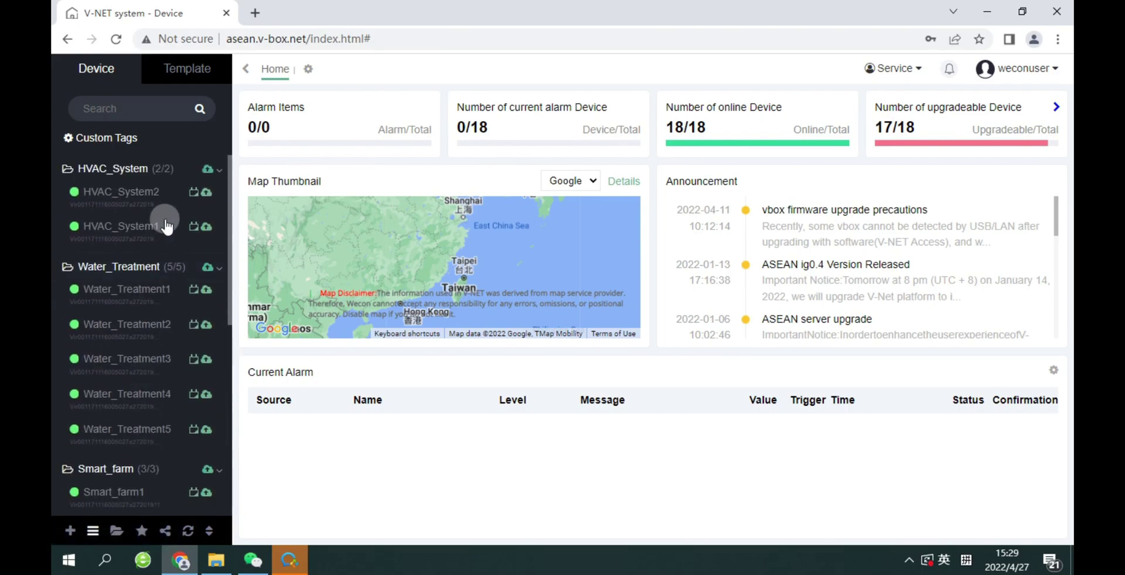
Select HVAC_System1 and show its Cloud SCADA Heating Monitoring System dashboard.
left_click(124, 223)
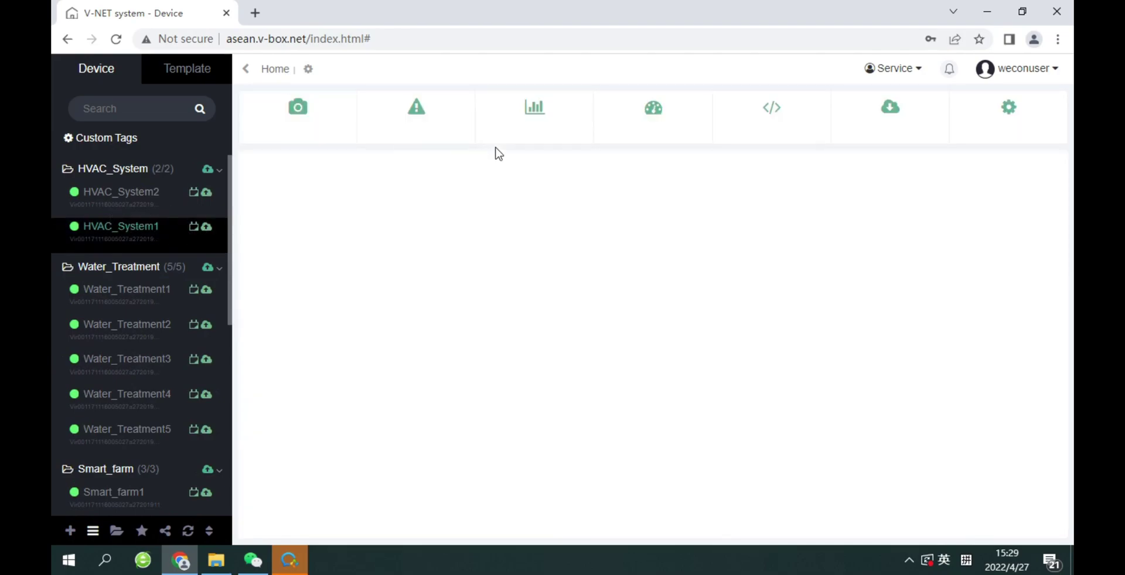
left_click(175, 234)
left_click(656, 123)
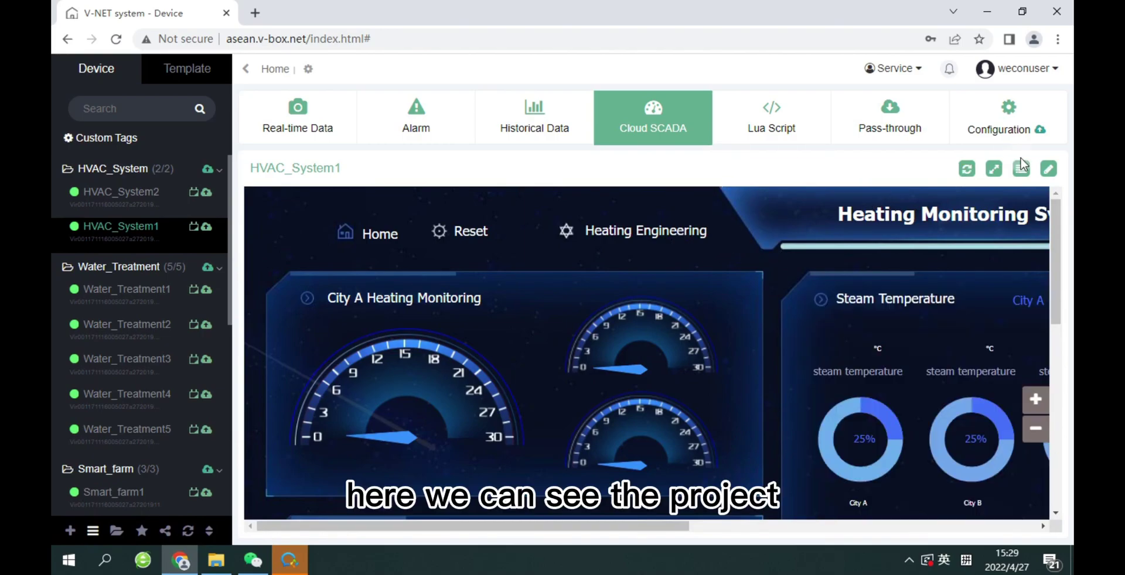
Show the Heating Monitoring dashboard full screen and zoom it out then in to fit.
left_click(994, 169)
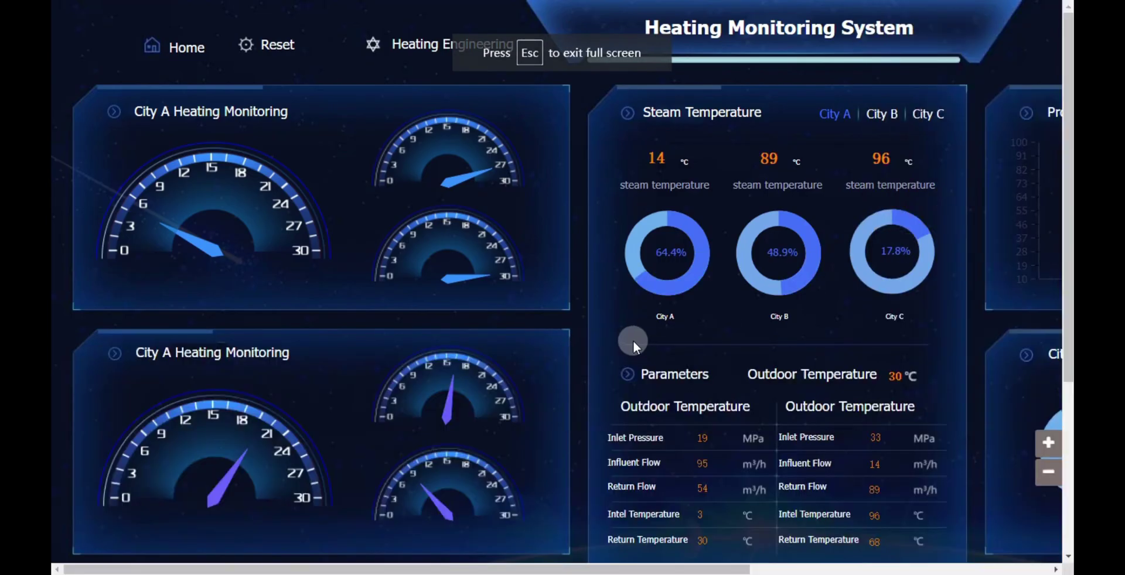
left_click(1049, 469)
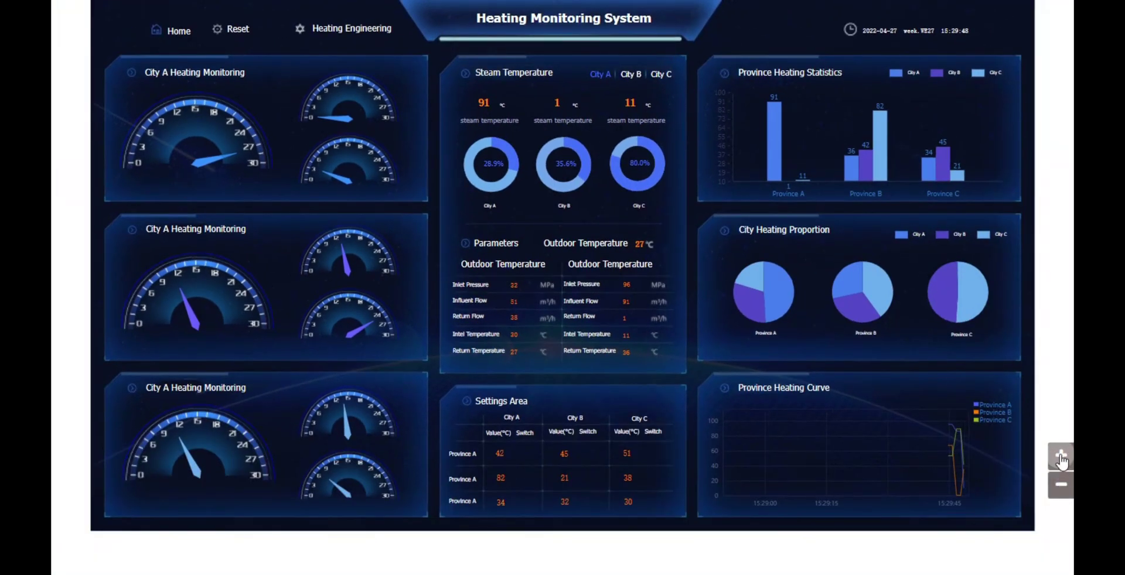
left_click(1060, 455)
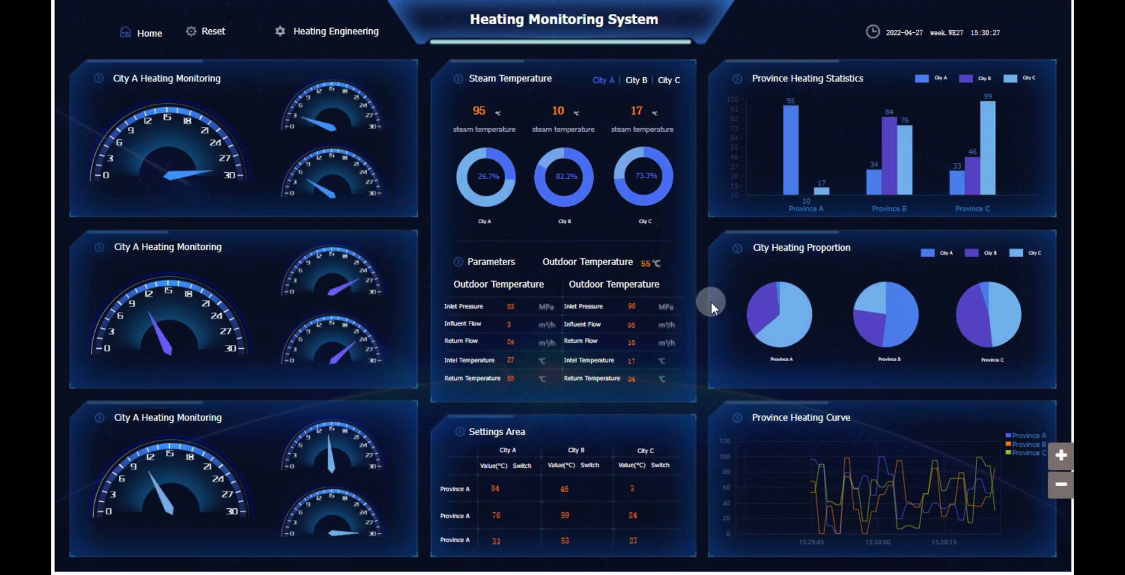
Exit full screen and launch Cloud SCADA from the Service menu to open Web Cloud Config.
key("Escape")
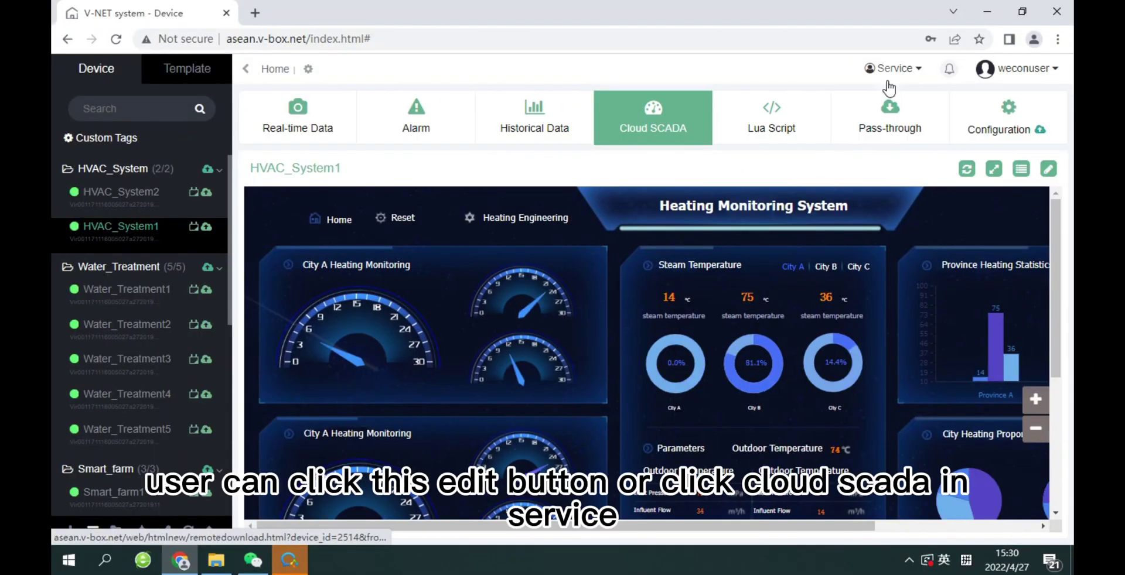
mouse_move(893, 68)
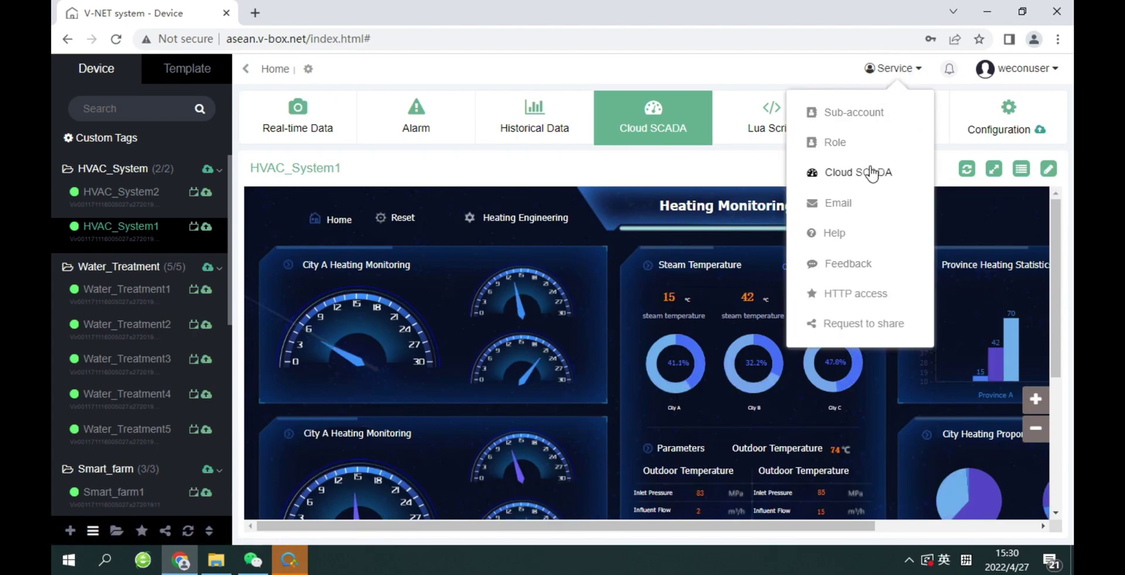
left_click(867, 171)
left_click(754, 276)
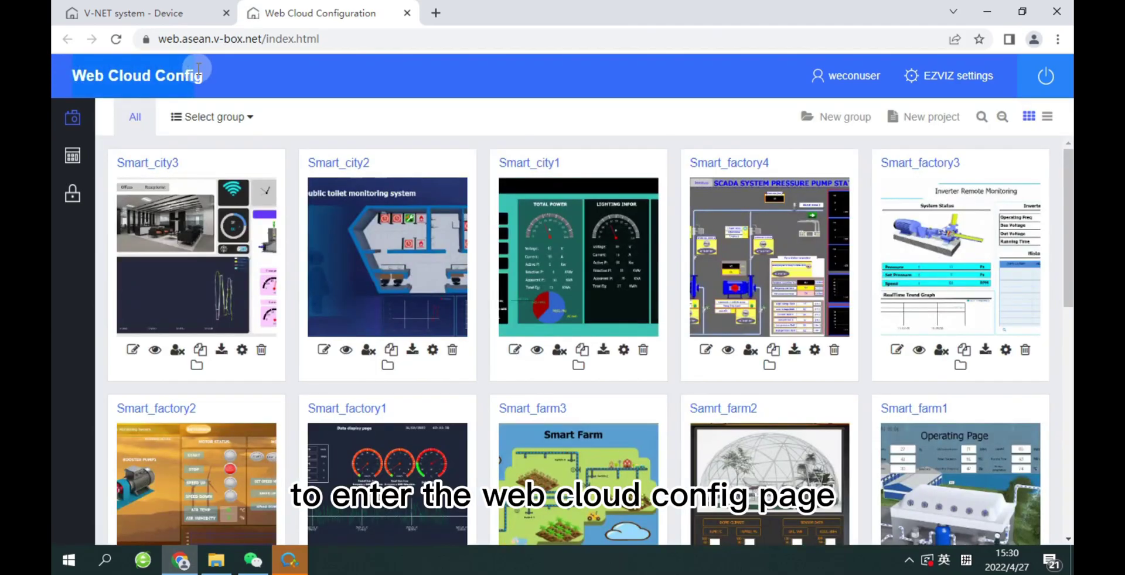
In the Smart_city3 designer, draw a trial word indicator, then delete it.
left_click_drag(73, 75, 211, 78)
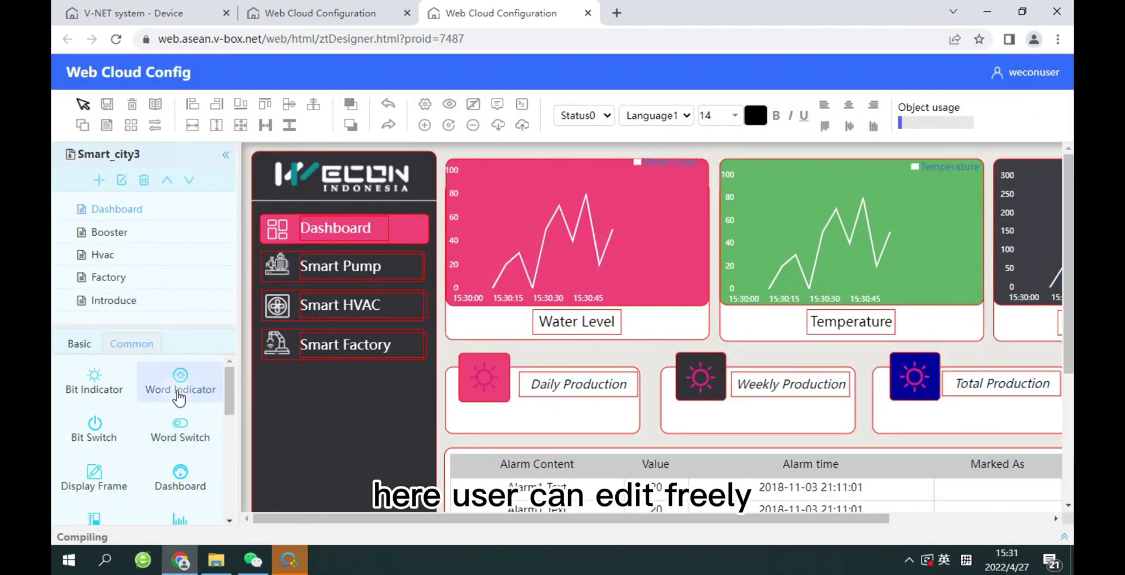
left_click(179, 387)
left_click_drag(309, 383, 439, 470)
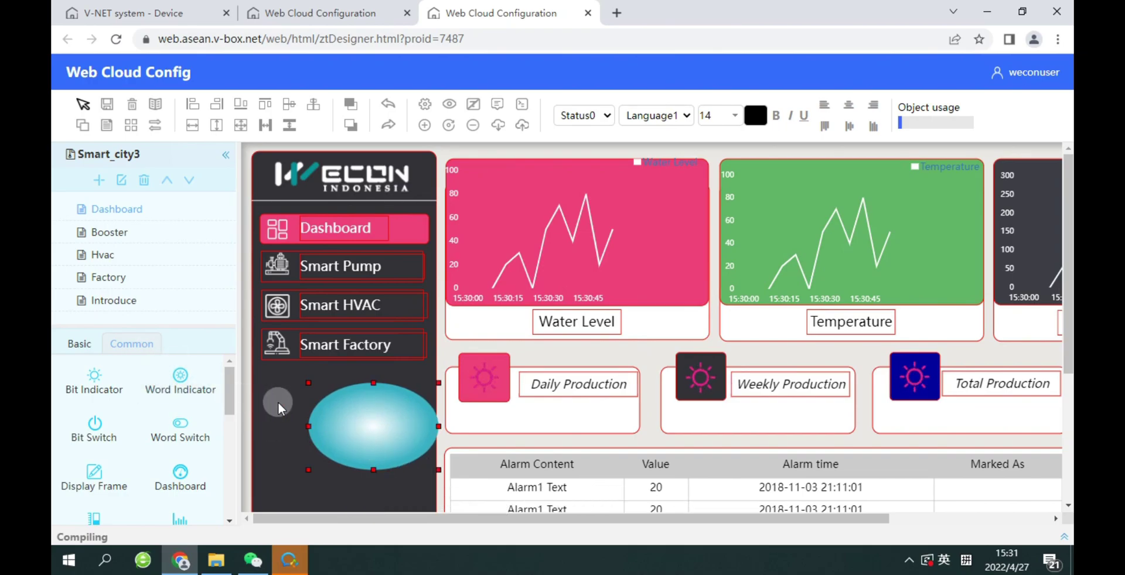
key("Delete")
left_click(532, 344)
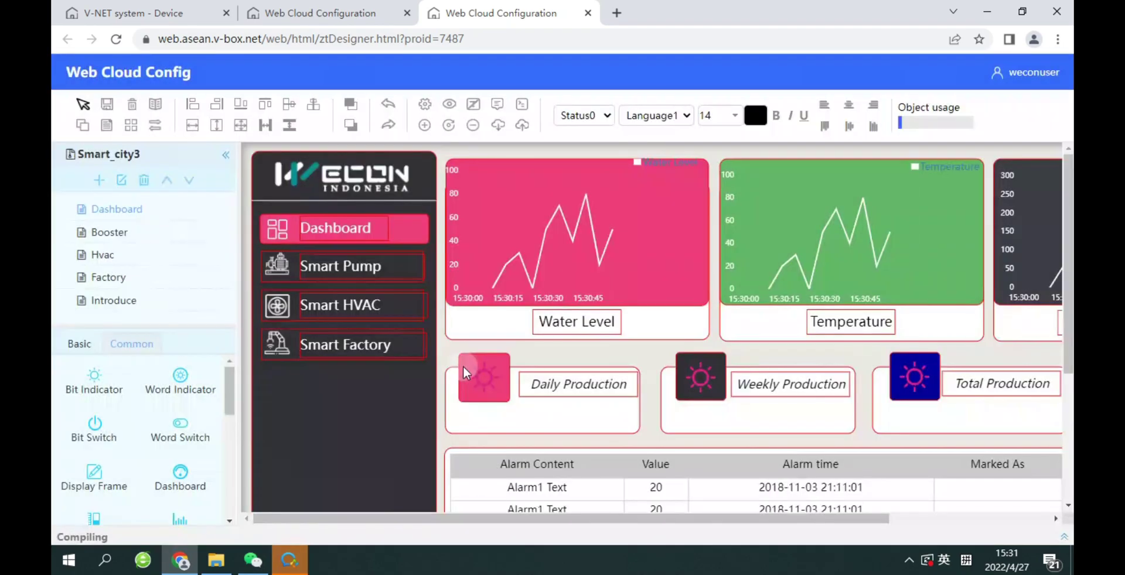
Dismiss the no-permission warning and close the Smart_city3 designer, confirming Leave.
scroll(490, 367, "down", 3)
scroll(489, 367, "up", 4)
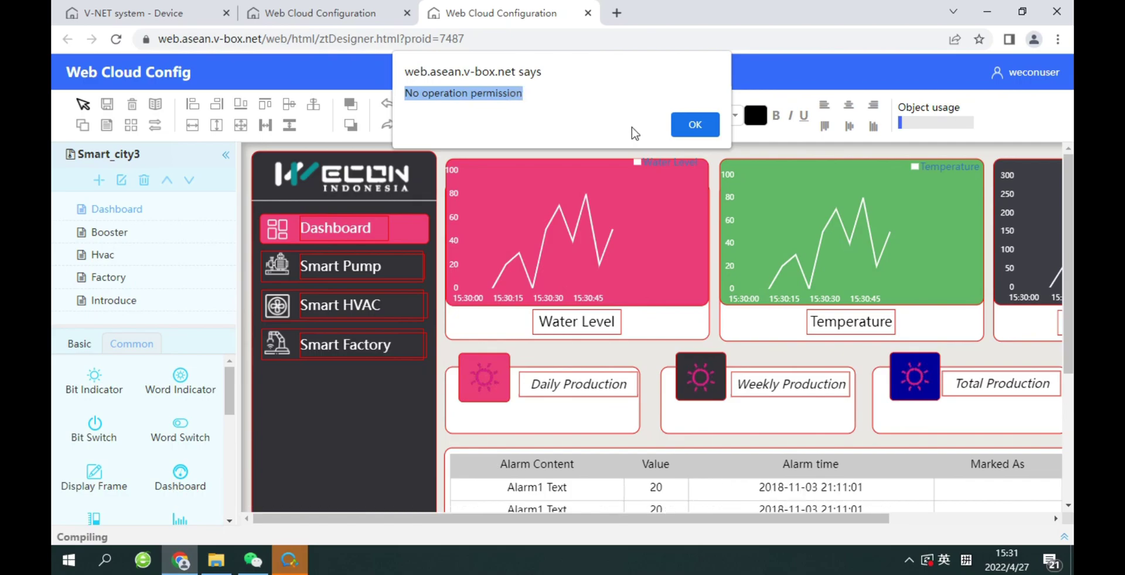
left_click(698, 125)
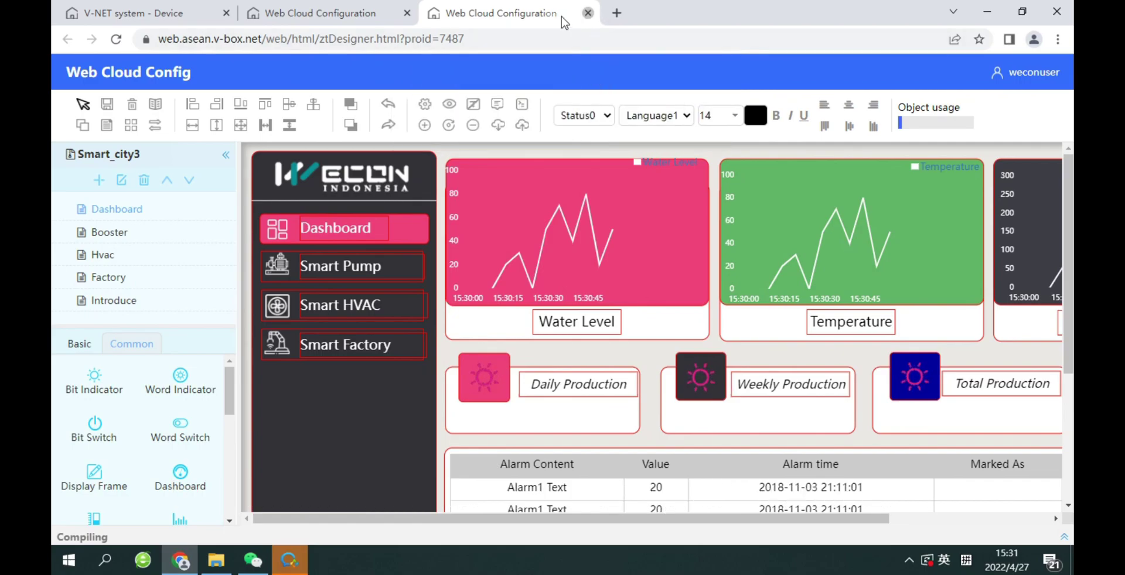
left_click(588, 13)
left_click(633, 123)
key("ctrl+1")
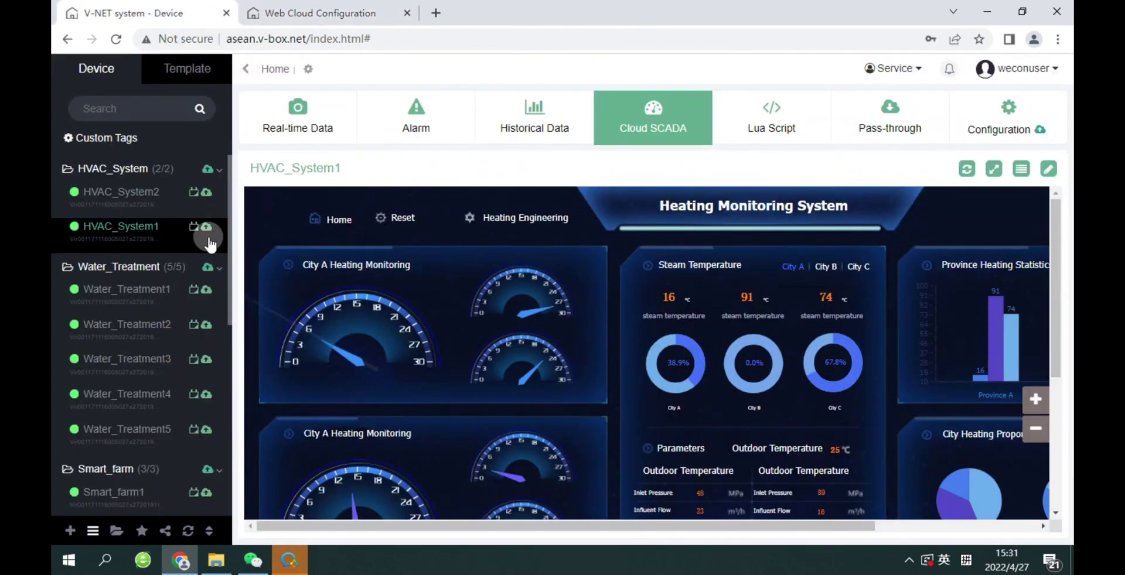
Show Smart_city4's Smart Building Monitoring dashboard in its 3D building overview.
scroll(209, 241, "down", 7)
left_click(148, 387)
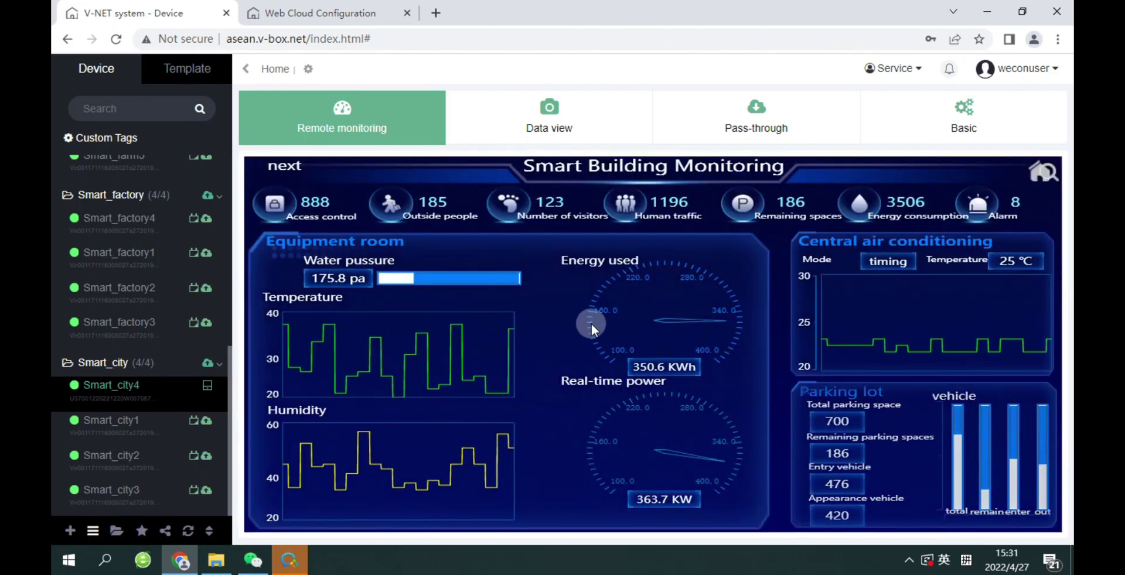
left_click(1038, 175)
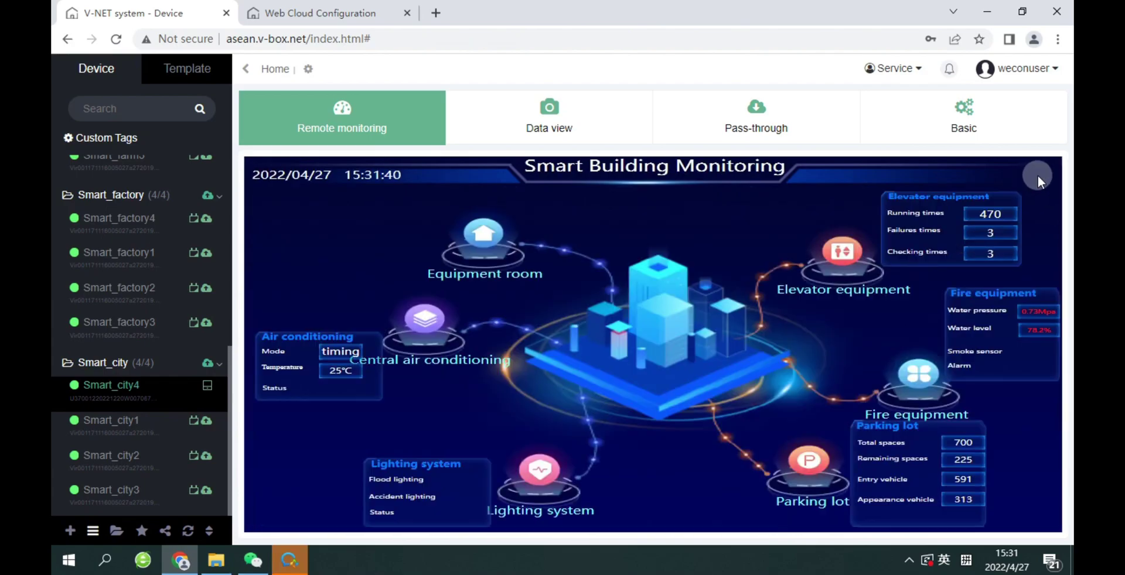
Toggle the air-conditioning, equipment room, elevator and fire panels, then page forward and back to the equipment-room charts.
left_click(434, 306)
left_click(483, 236)
left_click(431, 322)
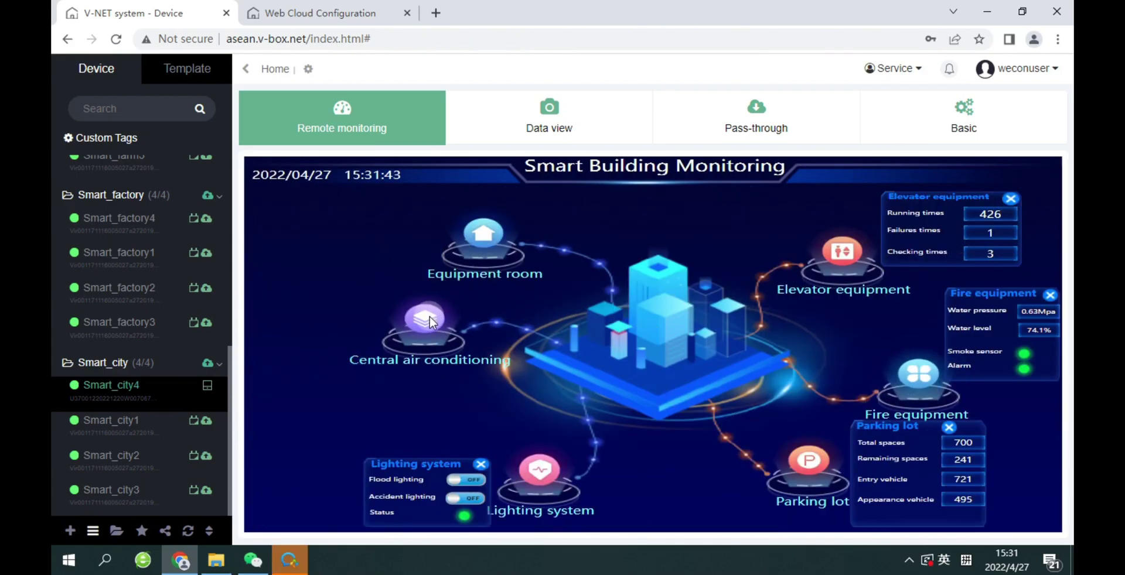
left_click(842, 252)
left_click(920, 376)
left_click(669, 307)
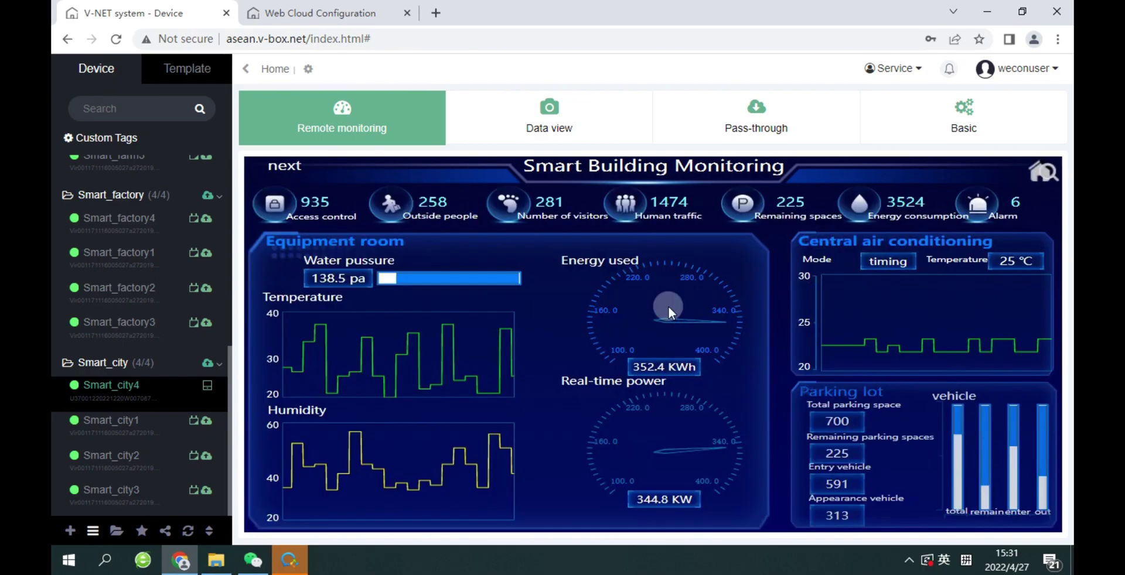
left_click(286, 167)
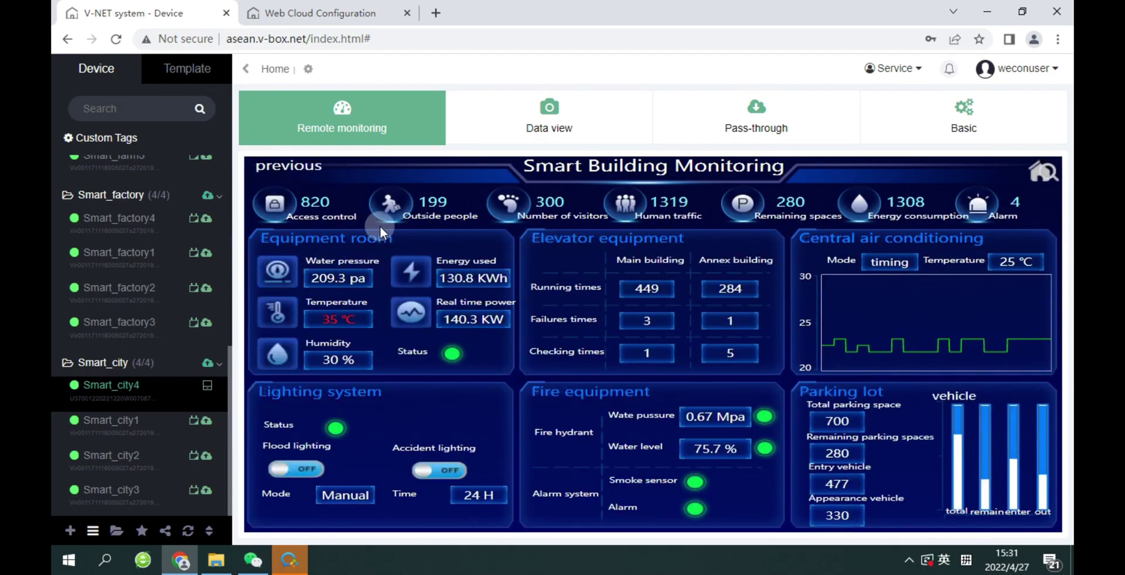
left_click(290, 168)
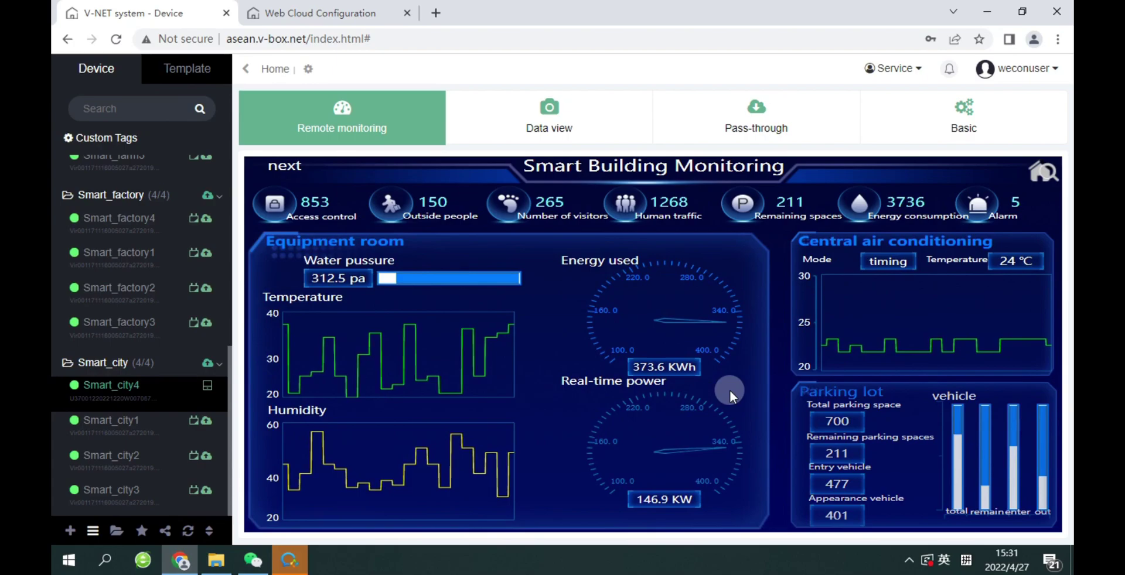